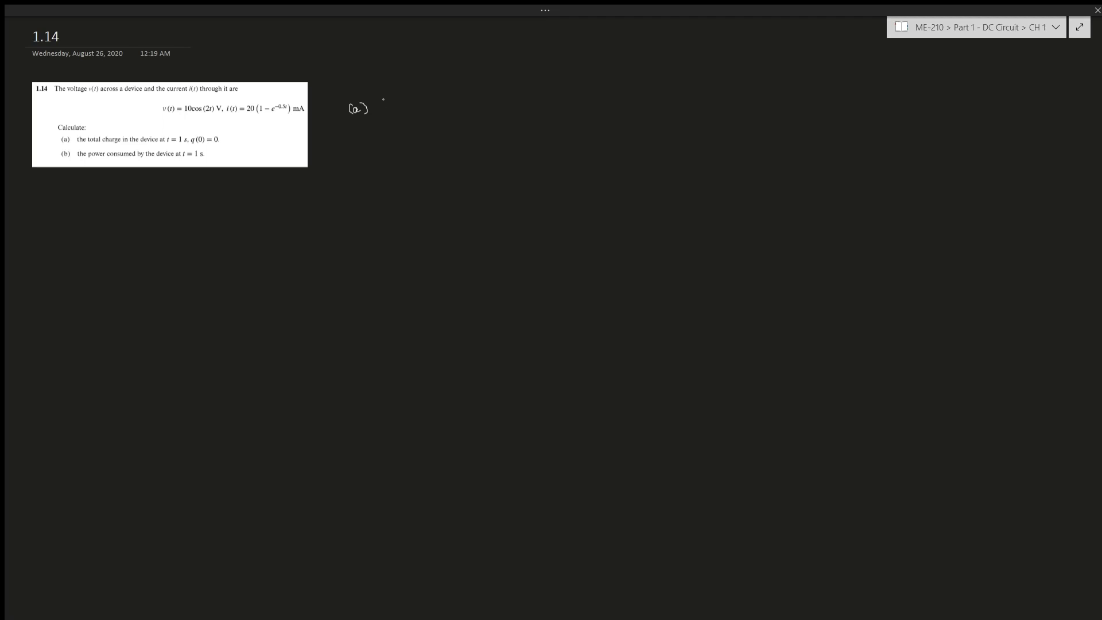
Ink the definition i = dq/dt beside part (a)
{"action": "left_click_drag", "start_coordinate": [387, 108], "coordinate": [390, 113]}
{"action": "left_click_drag", "start_coordinate": [395, 106], "coordinate": [428, 104]}
{"action": "left_click_drag", "start_coordinate": [421, 113], "coordinate": [427, 126]}
{"action": "left_click_drag", "start_coordinate": [415, 121], "coordinate": [418, 129]}
{"action": "left_click_drag", "start_coordinate": [411, 92], "coordinate": [413, 101]}
Write ∫i dt = Q(t) to the right of the definition
{"action": "mouse_move", "coordinate": [473, 107]}
{"action": "left_mouse_down"}
{"action": "mouse_move", "coordinate": [500, 111]}
{"action": "mouse_move", "coordinate": [465, 132]}
{"action": "left_mouse_up"}
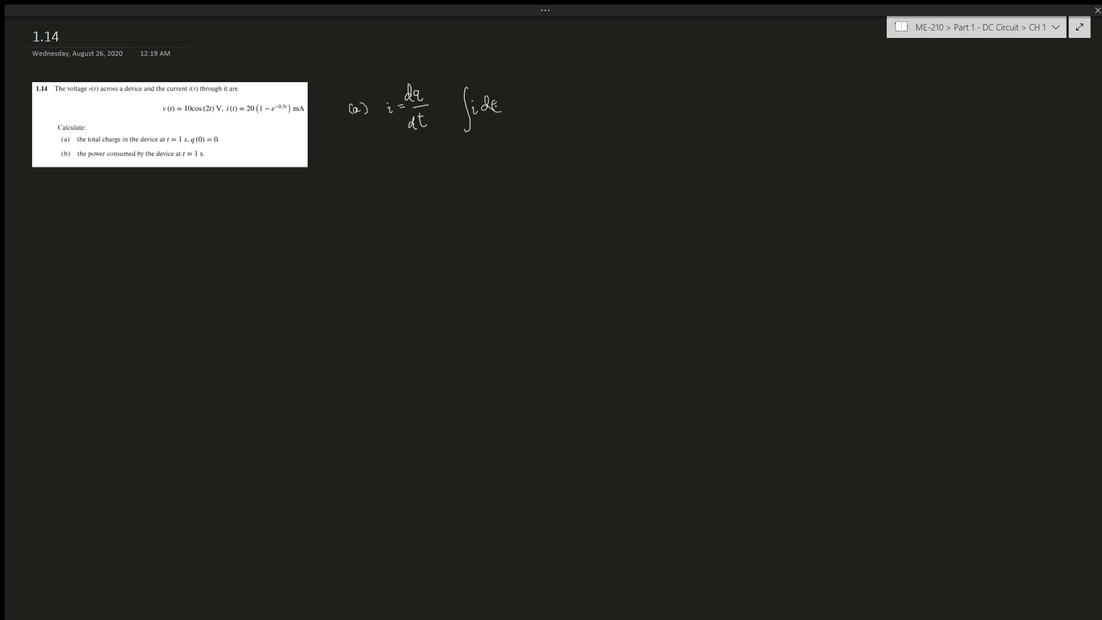
{"action": "left_click_drag", "start_coordinate": [529, 102], "coordinate": [537, 97]}
{"action": "left_click_drag", "start_coordinate": [548, 97], "coordinate": [555, 109]}
{"action": "left_click_drag", "start_coordinate": [559, 98], "coordinate": [560, 110]}
Write the current 20(1−e^−0.5t) on the line below
{"action": "left_click_drag", "start_coordinate": [406, 179], "coordinate": [414, 190]}
{"action": "left_click_drag", "start_coordinate": [419, 179], "coordinate": [439, 189]}
{"action": "mouse_move", "coordinate": [442, 184]}
{"action": "left_mouse_down"}
{"action": "mouse_move", "coordinate": [467, 188]}
{"action": "mouse_move", "coordinate": [476, 168]}
{"action": "mouse_move", "coordinate": [502, 191]}
{"action": "left_mouse_up"}
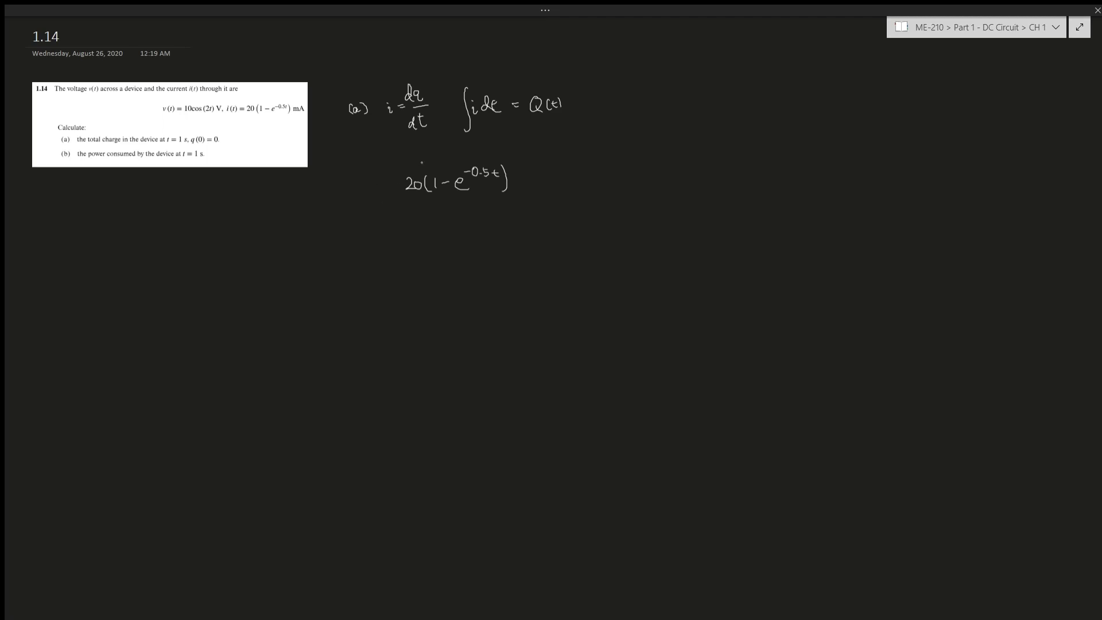
Turn the current into an integral from 0 to 1 equal to Q(t), undoing a wrong limit
{"action": "mouse_move", "coordinate": [428, 159]}
{"action": "left_mouse_down"}
{"action": "mouse_move", "coordinate": [415, 207]}
{"action": "mouse_move", "coordinate": [428, 207]}
{"action": "left_mouse_up"}
{"action": "left_click_drag", "start_coordinate": [429, 154], "coordinate": [436, 163]}
{"action": "key", "text": "ctrl+z"}
{"action": "left_click_drag", "start_coordinate": [427, 156], "coordinate": [433, 162]}
{"action": "left_click_drag", "start_coordinate": [517, 178], "coordinate": [528, 178]}
{"action": "left_click_drag", "start_coordinate": [517, 184], "coordinate": [548, 172]}
{"action": "left_click_drag", "start_coordinate": [566, 172], "coordinate": [565, 184]}
{"action": "left_click_drag", "start_coordinate": [569, 171], "coordinate": [574, 185]}
Write the antiderivative = (t + 2e^−0.5t) evaluated from 0 to 1, equal to Q(t)
{"action": "left_click_drag", "start_coordinate": [518, 231], "coordinate": [526, 230]}
{"action": "left_click_drag", "start_coordinate": [518, 235], "coordinate": [527, 236]}
{"action": "mouse_move", "coordinate": [404, 237]}
{"action": "left_mouse_down"}
{"action": "mouse_move", "coordinate": [409, 252]}
{"action": "mouse_move", "coordinate": [459, 251]}
{"action": "mouse_move", "coordinate": [471, 229]}
{"action": "mouse_move", "coordinate": [481, 237]}
{"action": "left_mouse_up"}
{"action": "left_click", "coordinate": [477, 234]}
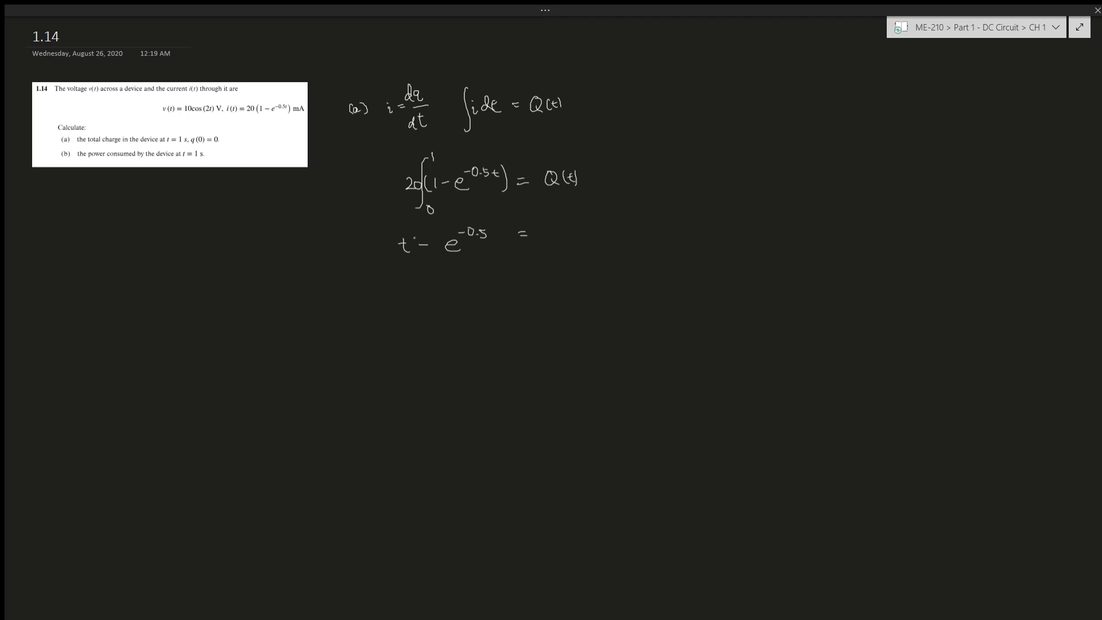
{"action": "mouse_move", "coordinate": [435, 242]}
{"action": "left_mouse_down"}
{"action": "mouse_move", "coordinate": [443, 250]}
{"action": "mouse_move", "coordinate": [495, 236]}
{"action": "left_mouse_up"}
{"action": "left_click_drag", "start_coordinate": [504, 221], "coordinate": [505, 252]}
{"action": "left_click_drag", "start_coordinate": [511, 246], "coordinate": [563, 244]}
{"action": "left_click_drag", "start_coordinate": [565, 230], "coordinate": [573, 248]}
Start the result line with an equals sign and enclose the antiderivative as 20(…)
{"action": "left_click_drag", "start_coordinate": [518, 299], "coordinate": [526, 299]}
{"action": "left_click_drag", "start_coordinate": [518, 303], "coordinate": [527, 303]}
{"action": "left_click_drag", "start_coordinate": [394, 223], "coordinate": [395, 251]}
{"action": "left_click_drag", "start_coordinate": [512, 222], "coordinate": [513, 248]}
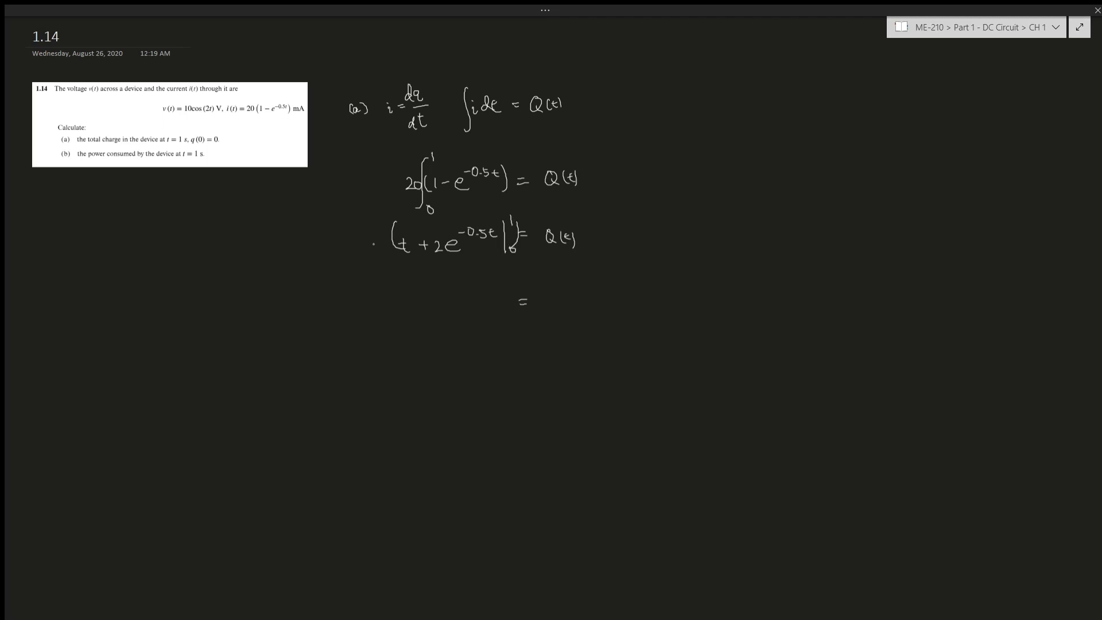
{"action": "left_click_drag", "start_coordinate": [348, 247], "coordinate": [354, 258]}
{"action": "left_click_drag", "start_coordinate": [365, 245], "coordinate": [364, 246]}
Ink the result 4.26 mA = Q(t) on the last line
{"action": "mouse_move", "coordinate": [437, 297]}
{"action": "left_mouse_down"}
{"action": "mouse_move", "coordinate": [441, 315]}
{"action": "mouse_move", "coordinate": [495, 308]}
{"action": "left_mouse_up"}
{"action": "mouse_move", "coordinate": [496, 310]}
{"action": "left_mouse_down"}
{"action": "mouse_move", "coordinate": [500, 293]}
{"action": "mouse_move", "coordinate": [507, 310]}
{"action": "left_mouse_up"}
{"action": "mouse_move", "coordinate": [497, 303]}
{"action": "left_mouse_down"}
{"action": "mouse_move", "coordinate": [551, 292]}
{"action": "mouse_move", "coordinate": [567, 309]}
{"action": "left_mouse_up"}
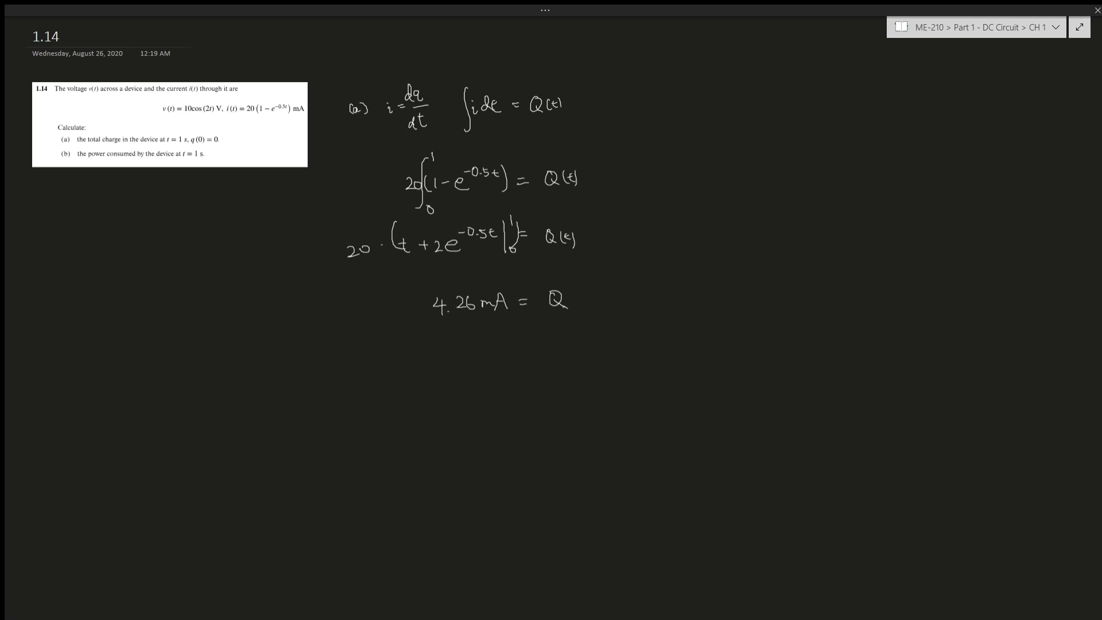
{"action": "left_click", "coordinate": [567, 295]}
{"action": "left_click_drag", "start_coordinate": [568, 289], "coordinate": [569, 306]}
{"action": "left_click_drag", "start_coordinate": [565, 297], "coordinate": [579, 306]}
Undo the stray t after Q, then begin part (b) with P = at the top right
{"action": "key", "text": "ctrl+z"}
{"action": "mouse_move", "coordinate": [622, 94]}
{"action": "left_mouse_down"}
{"action": "mouse_move", "coordinate": [621, 109]}
{"action": "mouse_move", "coordinate": [637, 109]}
{"action": "left_mouse_up"}
{"action": "left_click_drag", "start_coordinate": [661, 91], "coordinate": [729, 101]}
Complete P = V·i and write v(t)·i(t) = P beneath it
{"action": "left_click", "coordinate": [713, 98]}
{"action": "left_click_drag", "start_coordinate": [669, 134], "coordinate": [668, 147]}
{"action": "left_click_drag", "start_coordinate": [677, 132], "coordinate": [678, 146]}
{"action": "left_click_drag", "start_coordinate": [673, 138], "coordinate": [710, 147]}
{"action": "left_click", "coordinate": [694, 137]}
{"action": "mouse_move", "coordinate": [717, 134]}
{"action": "left_mouse_down"}
{"action": "mouse_move", "coordinate": [715, 146]}
{"action": "mouse_move", "coordinate": [726, 139]}
{"action": "left_mouse_up"}
{"action": "mouse_move", "coordinate": [729, 134]}
{"action": "left_mouse_down"}
{"action": "mouse_move", "coordinate": [732, 147]}
{"action": "mouse_move", "coordinate": [751, 141]}
{"action": "left_mouse_up"}
{"action": "left_click_drag", "start_coordinate": [742, 147], "coordinate": [757, 143]}
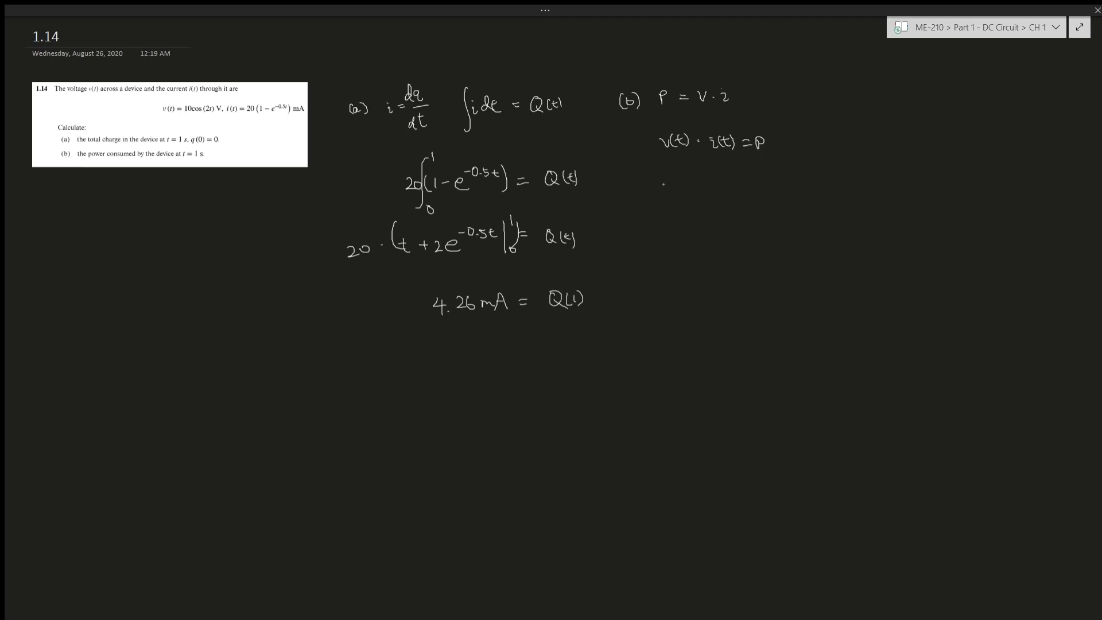
Write the product 10cos(2t)·20(1−e^−0.5t) on the next line
{"action": "mouse_move", "coordinate": [651, 179]}
{"action": "left_mouse_down"}
{"action": "mouse_move", "coordinate": [652, 189]}
{"action": "mouse_move", "coordinate": [707, 191]}
{"action": "left_mouse_up"}
{"action": "left_click_drag", "start_coordinate": [702, 184], "coordinate": [711, 184]}
{"action": "mouse_move", "coordinate": [712, 178]}
{"action": "left_mouse_down"}
{"action": "mouse_move", "coordinate": [714, 192]}
{"action": "mouse_move", "coordinate": [744, 182]}
{"action": "left_mouse_up"}
{"action": "left_click", "coordinate": [735, 173]}
{"action": "left_click_drag", "start_coordinate": [753, 179], "coordinate": [751, 192]}
{"action": "mouse_move", "coordinate": [757, 181]}
{"action": "left_mouse_down"}
{"action": "mouse_move", "coordinate": [758, 190]}
{"action": "mouse_move", "coordinate": [790, 192]}
{"action": "left_mouse_up"}
{"action": "left_click_drag", "start_coordinate": [786, 178], "coordinate": [815, 180]}
{"action": "mouse_move", "coordinate": [812, 176]}
{"action": "left_mouse_down"}
{"action": "mouse_move", "coordinate": [825, 197]}
{"action": "mouse_move", "coordinate": [849, 184]}
{"action": "left_mouse_up"}
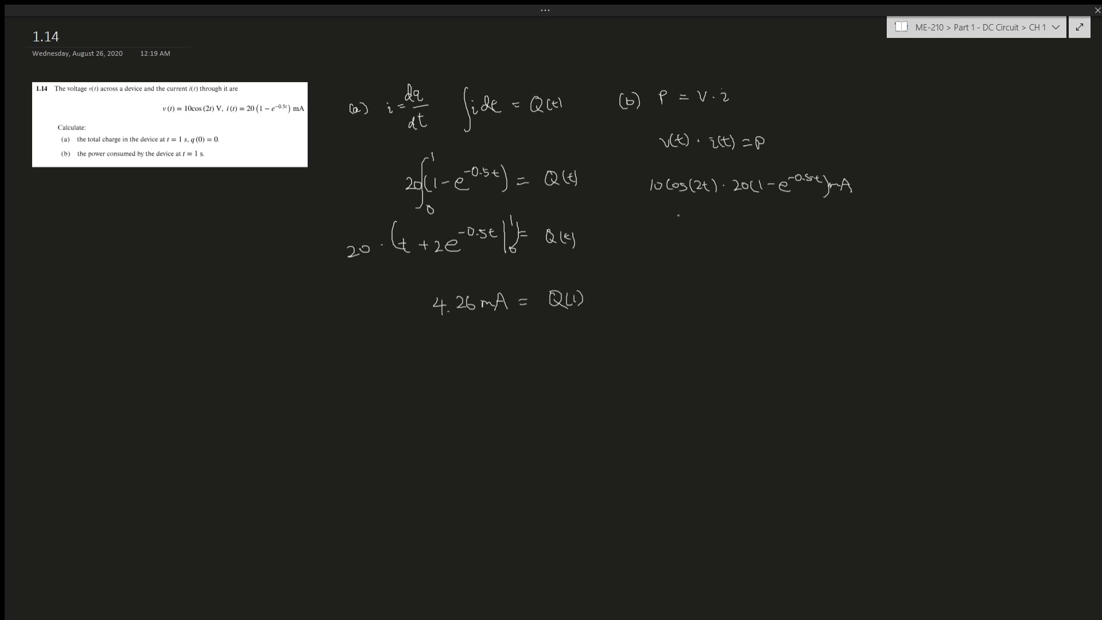
Label the expression P(t) = and start the line p(1) = 10cos(2)· below
{"action": "left_click_drag", "start_coordinate": [636, 217], "coordinate": [643, 217]}
{"action": "left_click_drag", "start_coordinate": [636, 221], "coordinate": [645, 221]}
{"action": "left_click_drag", "start_coordinate": [634, 182], "coordinate": [642, 182]}
{"action": "left_click_drag", "start_coordinate": [635, 188], "coordinate": [610, 193]}
{"action": "left_click_drag", "start_coordinate": [610, 179], "coordinate": [613, 186]}
{"action": "left_click_drag", "start_coordinate": [619, 177], "coordinate": [624, 185]}
{"action": "left_click_drag", "start_coordinate": [619, 179], "coordinate": [627, 179]}
{"action": "left_click_drag", "start_coordinate": [627, 175], "coordinate": [631, 189]}
{"action": "left_click_drag", "start_coordinate": [609, 216], "coordinate": [628, 226]}
{"action": "mouse_move", "coordinate": [656, 217]}
{"action": "left_mouse_down"}
{"action": "mouse_move", "coordinate": [658, 229]}
{"action": "mouse_move", "coordinate": [662, 217]}
{"action": "left_mouse_up"}
{"action": "left_click_drag", "start_coordinate": [677, 219], "coordinate": [717, 228]}
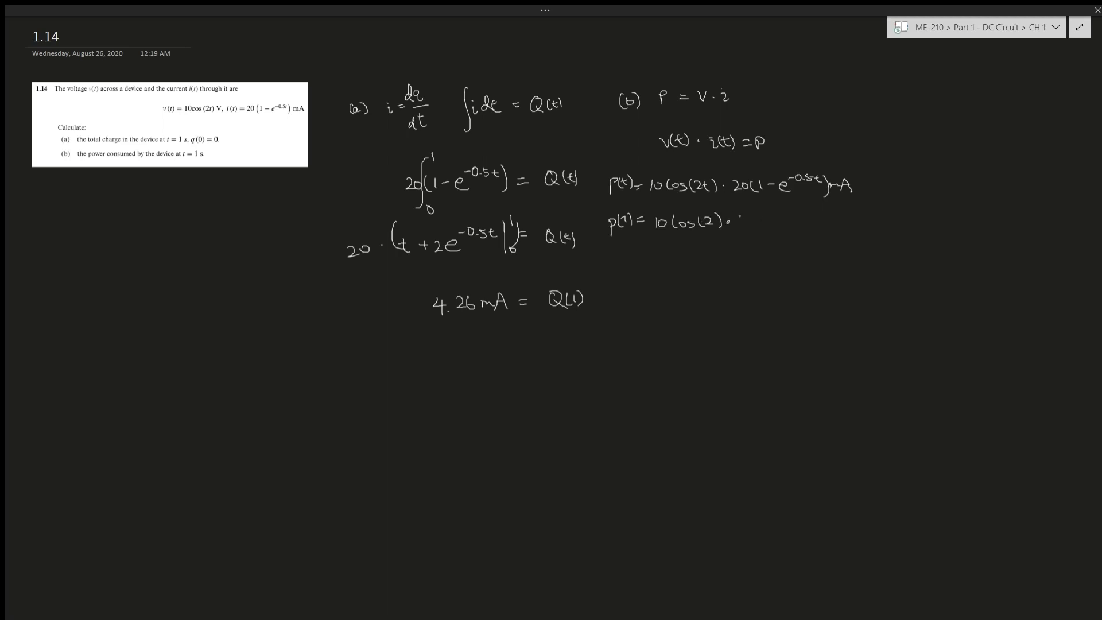
Finish p(1) = 10cos(2)·20(1−e^−0.5) mA and check the cos(2t) term
{"action": "left_click_drag", "start_coordinate": [741, 218], "coordinate": [803, 225]}
{"action": "left_click", "coordinate": [765, 212]}
{"action": "left_click", "coordinate": [814, 213]}
{"action": "mouse_move", "coordinate": [811, 210]}
{"action": "left_mouse_down"}
{"action": "mouse_move", "coordinate": [830, 226]}
{"action": "mouse_move", "coordinate": [856, 225]}
{"action": "left_mouse_up"}
{"action": "left_click_drag", "start_coordinate": [858, 227], "coordinate": [866, 226]}
{"action": "left_click_drag", "start_coordinate": [716, 179], "coordinate": [727, 205]}
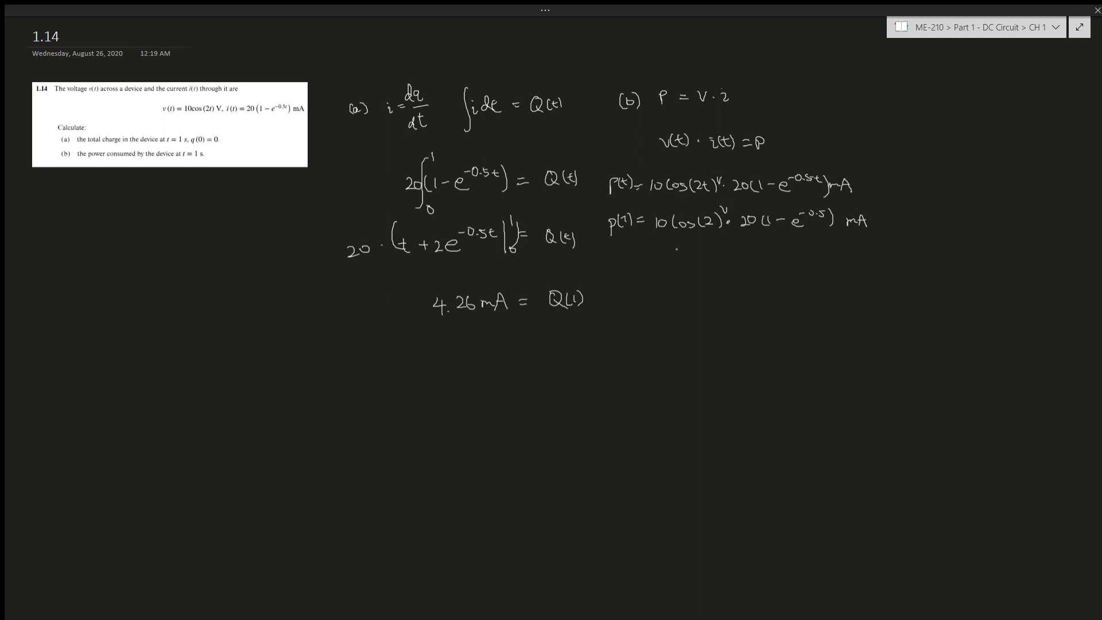
Write the result p(1) = −32.75 mW and note W = V·A beside it
{"action": "left_click_drag", "start_coordinate": [644, 272], "coordinate": [652, 273]}
{"action": "mouse_move", "coordinate": [644, 277]}
{"action": "left_mouse_down"}
{"action": "mouse_move", "coordinate": [654, 277]}
{"action": "mouse_move", "coordinate": [622, 276]}
{"action": "left_mouse_up"}
{"action": "left_click_drag", "start_coordinate": [630, 265], "coordinate": [629, 274]}
{"action": "mouse_move", "coordinate": [674, 268]}
{"action": "left_mouse_down"}
{"action": "mouse_move", "coordinate": [675, 279]}
{"action": "mouse_move", "coordinate": [747, 266]}
{"action": "left_mouse_up"}
{"action": "left_click", "coordinate": [698, 277]}
{"action": "left_click_drag", "start_coordinate": [915, 199], "coordinate": [991, 213]}
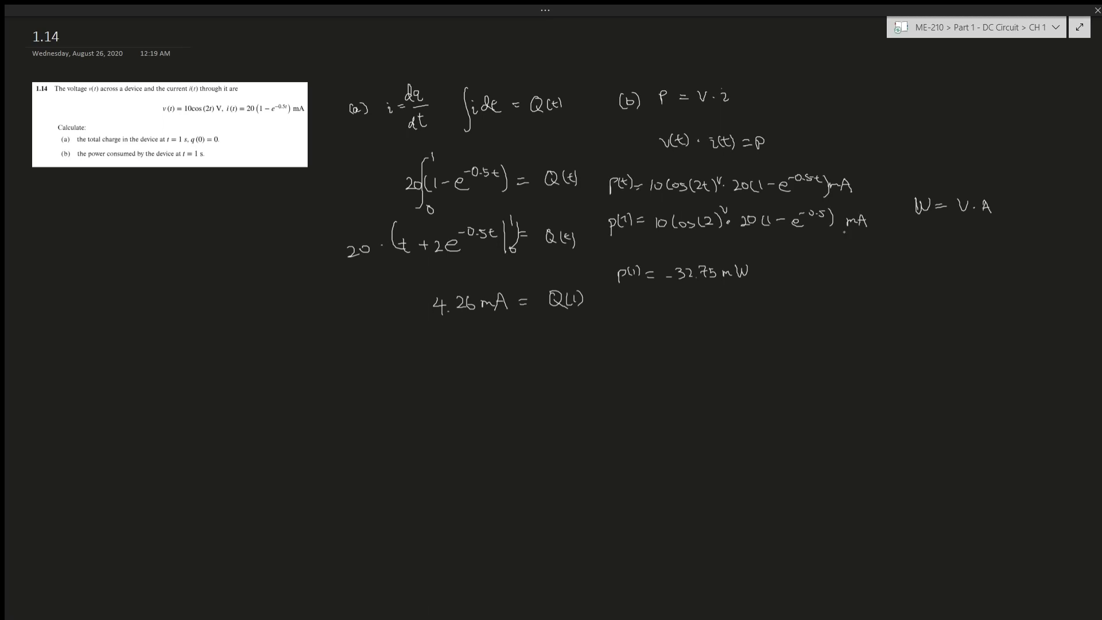